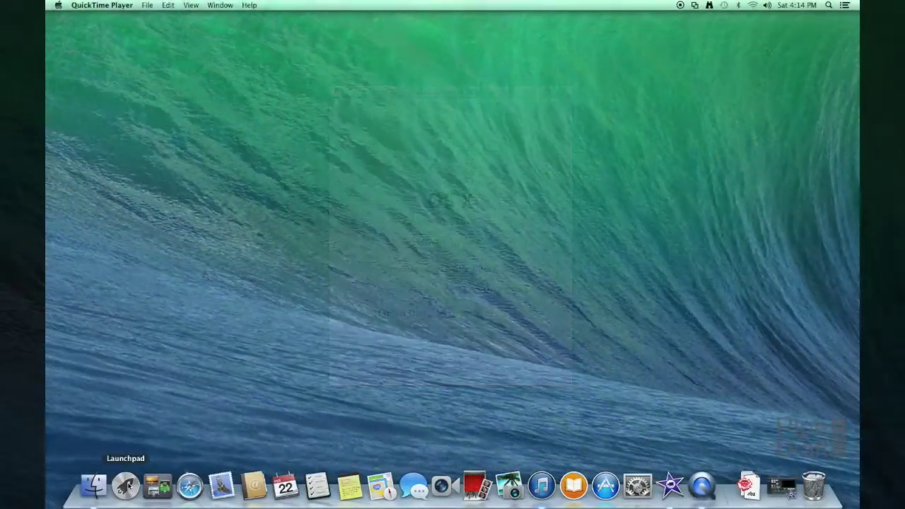
Launch SketchUp Make from Launchpad and dismiss its welcome screen
left_click(126, 486)
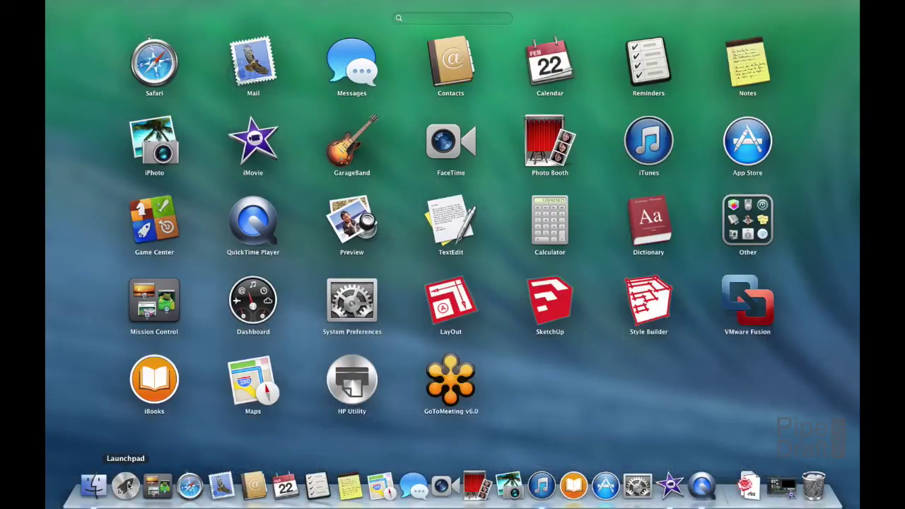
left_click(550, 301)
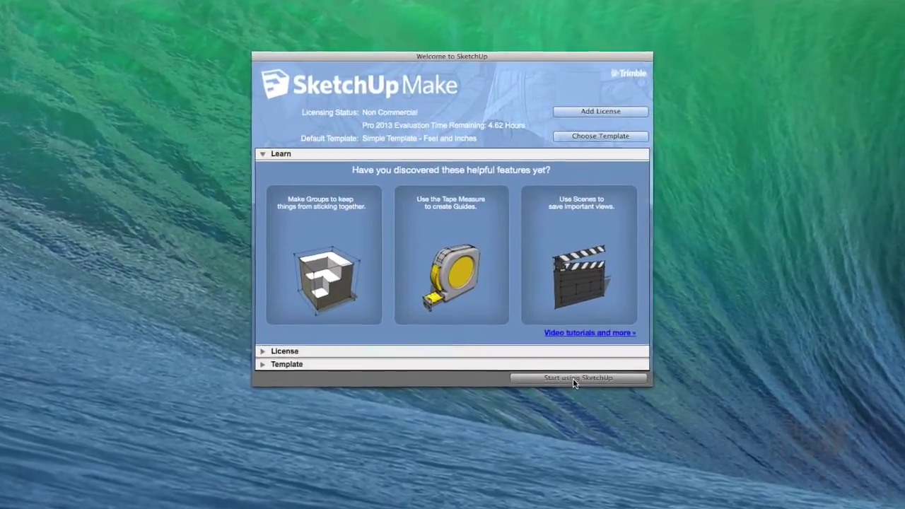
left_click(551, 329)
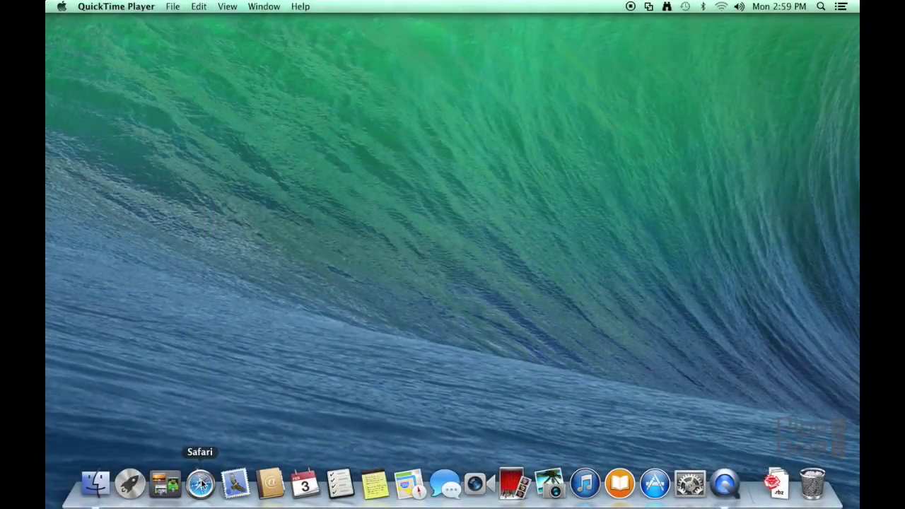
left_click(201, 485)
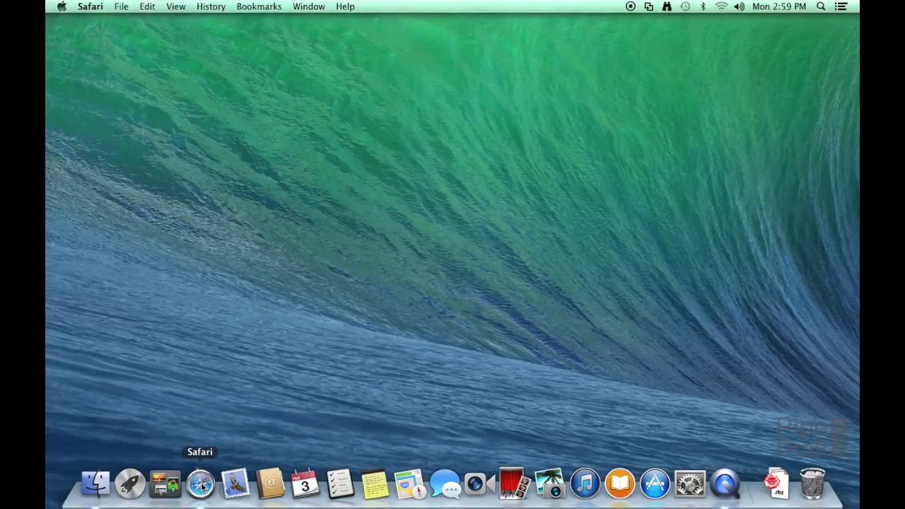
type("www.pipedra")
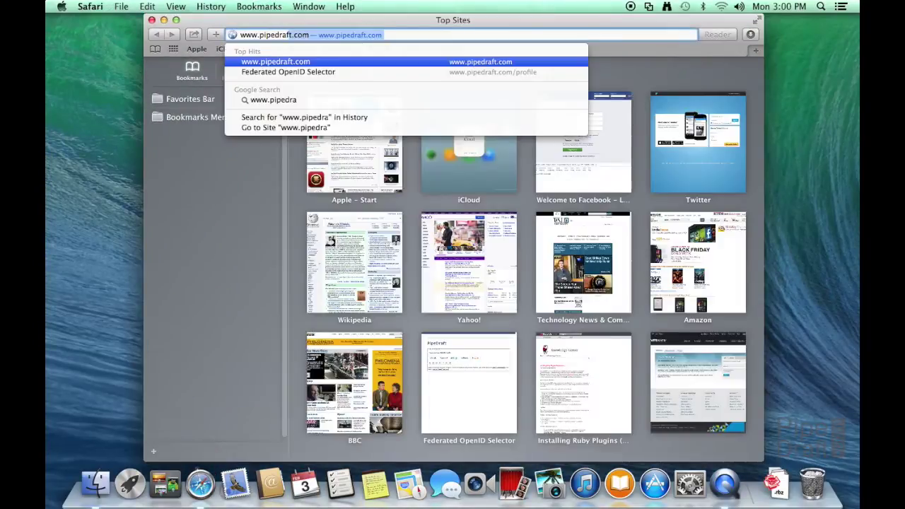
type("ft.com")
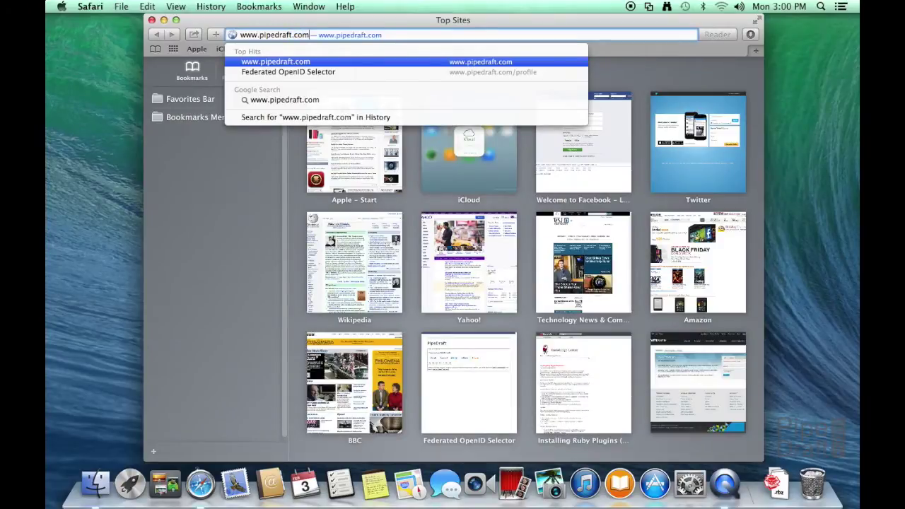
key("Return")
left_click(228, 195)
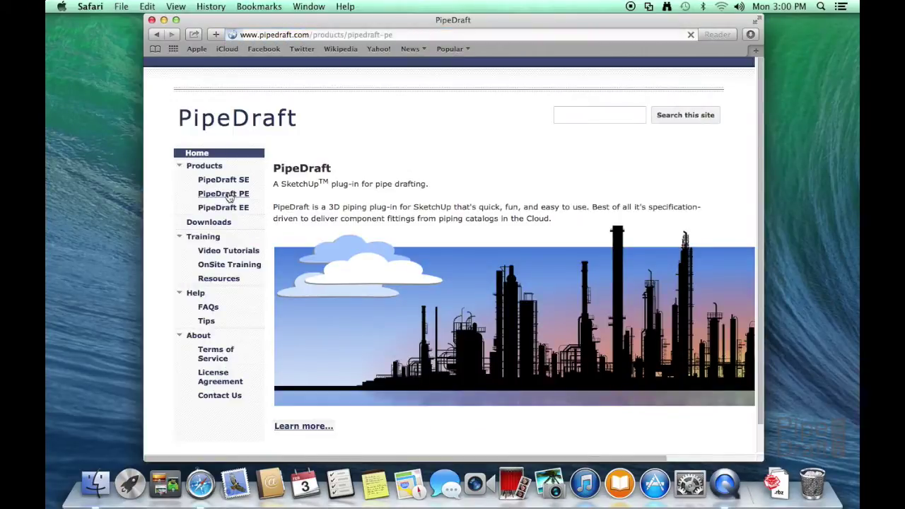
scroll(244, 200, "down", 5)
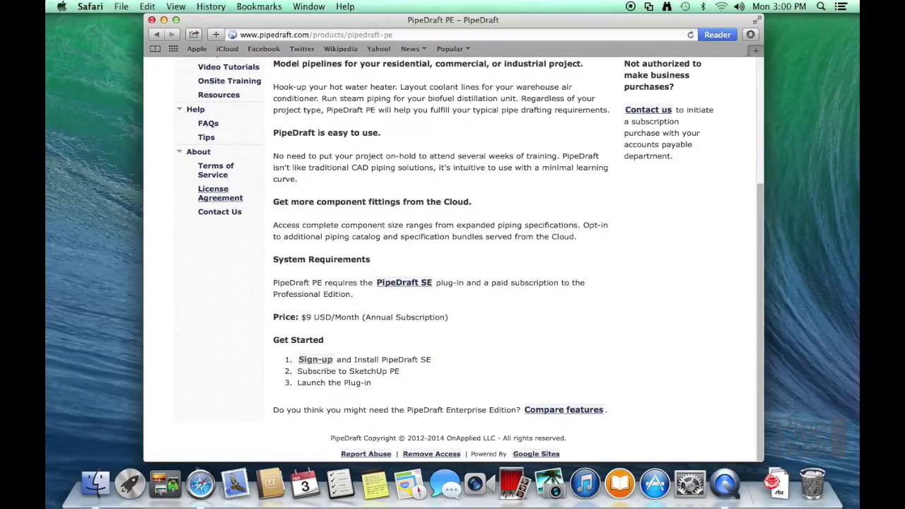
Sign up for PipeDraft with a Google account, entering the account password
left_click(317, 361)
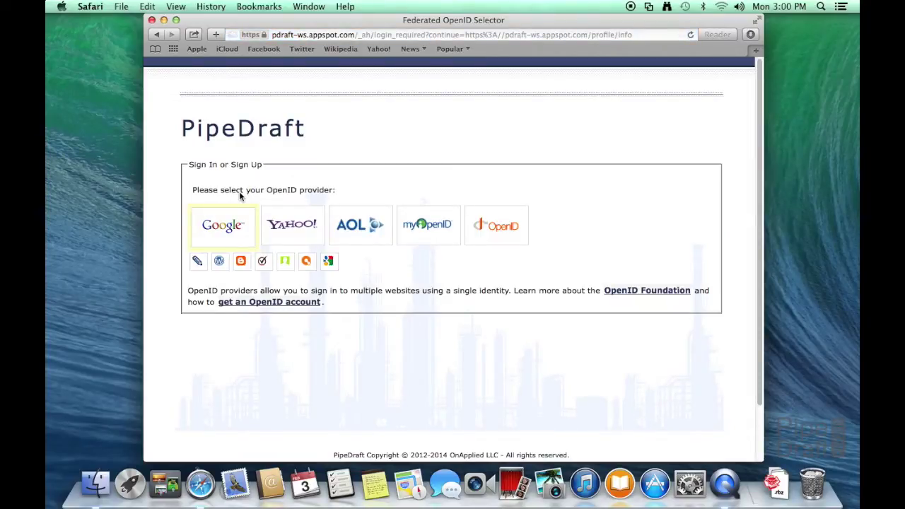
left_click(228, 231)
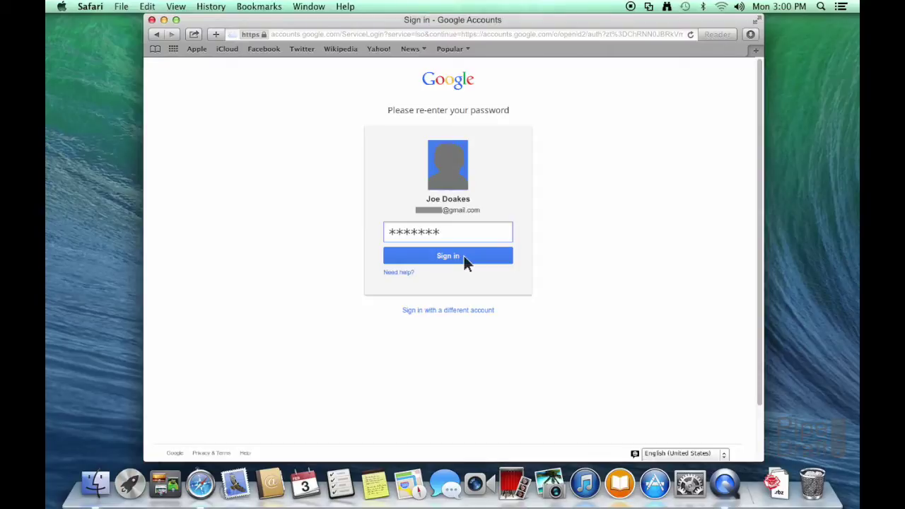
left_click(464, 256)
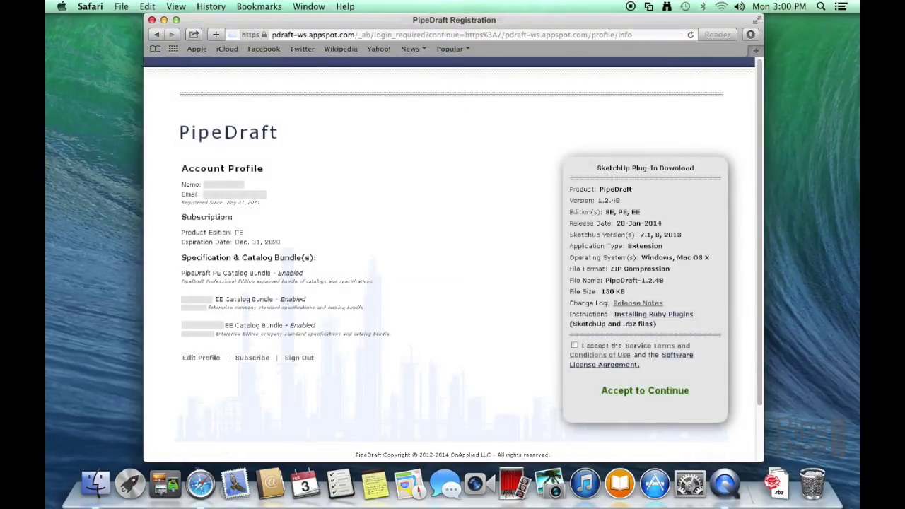
Accept the Service Terms to download PipeDraft-1.2.48.rbz, then open the subscription purchase form
left_click(575, 346)
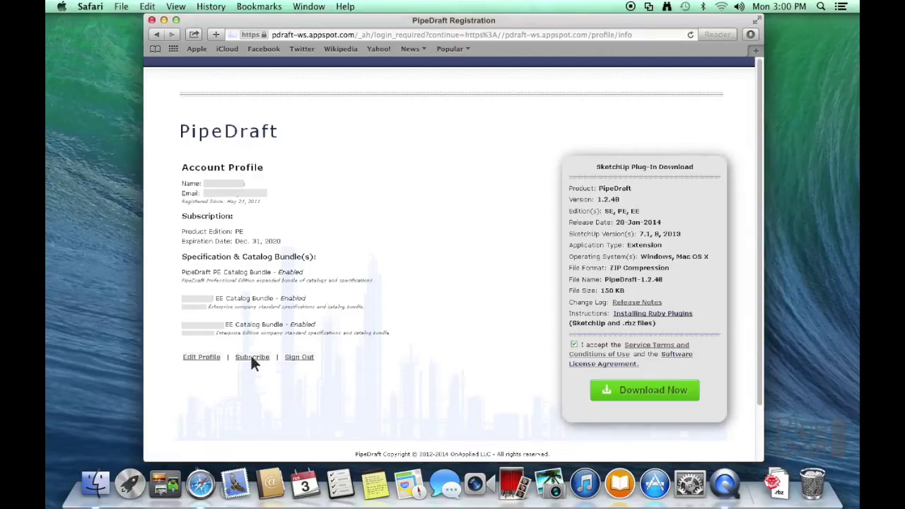
left_click(252, 358)
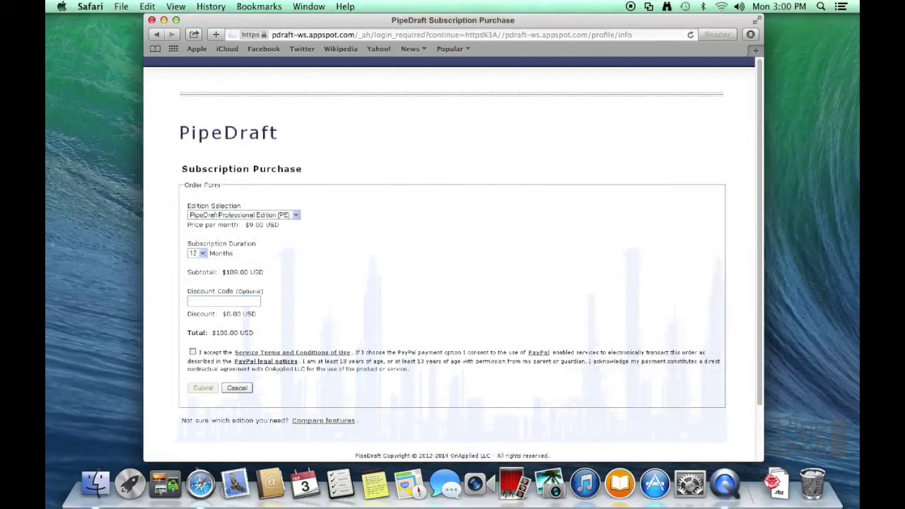
Accept the terms, submit the 12-month PE order, and review its $108.00 USD total
left_click(193, 351)
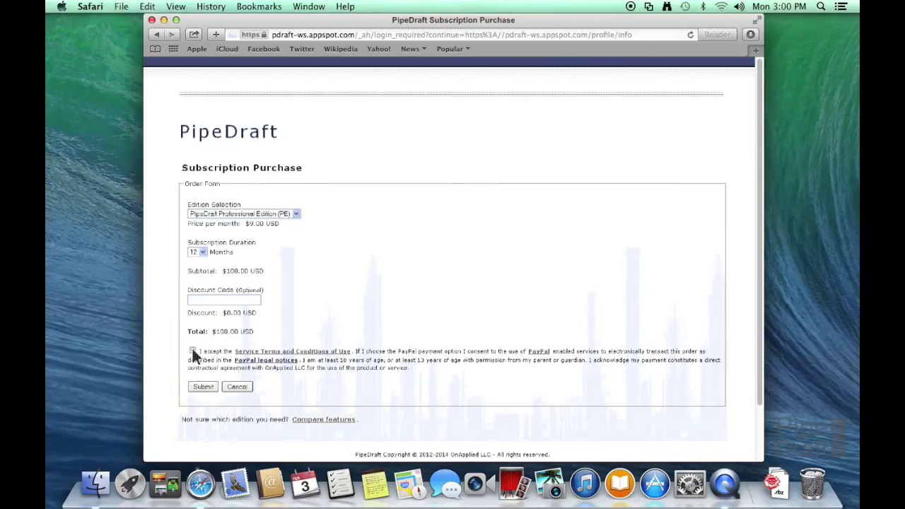
left_click(203, 387)
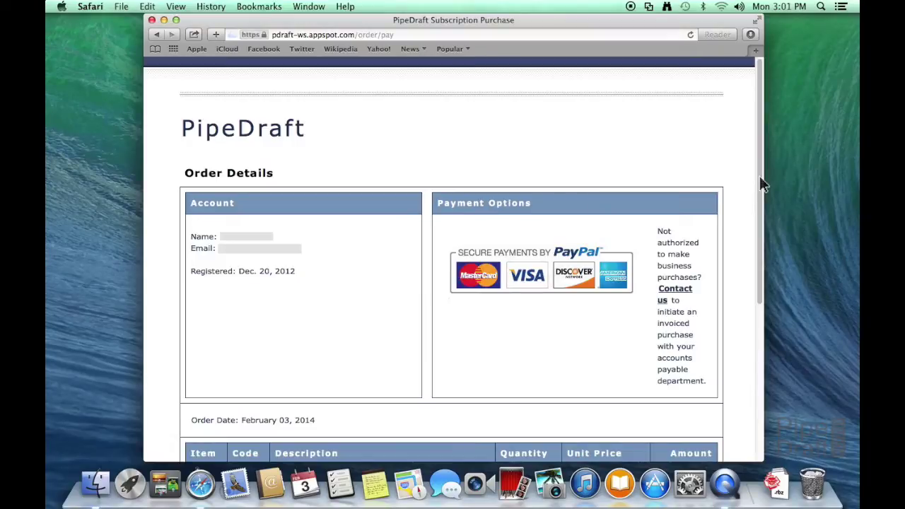
left_click_drag(761, 182, 763, 342)
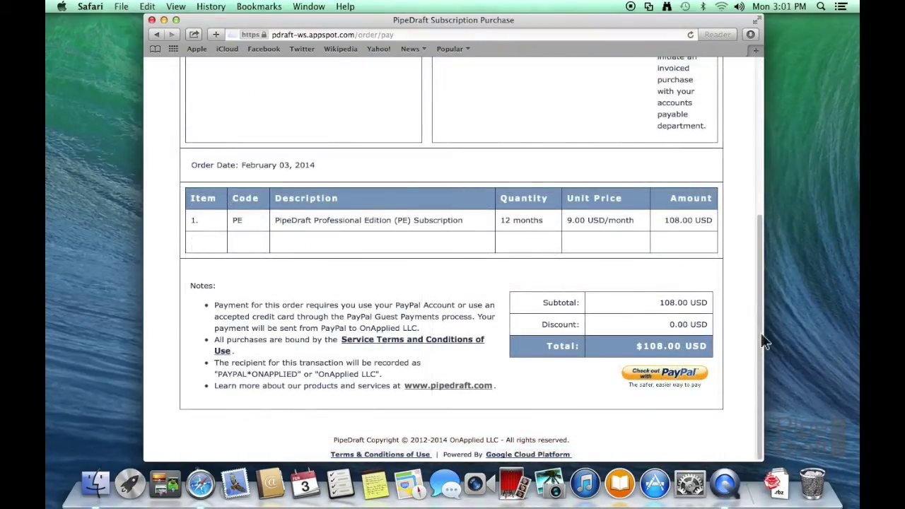
Pay the $108.00 order by logging into a PayPal account, then quit Safari
left_click(665, 374)
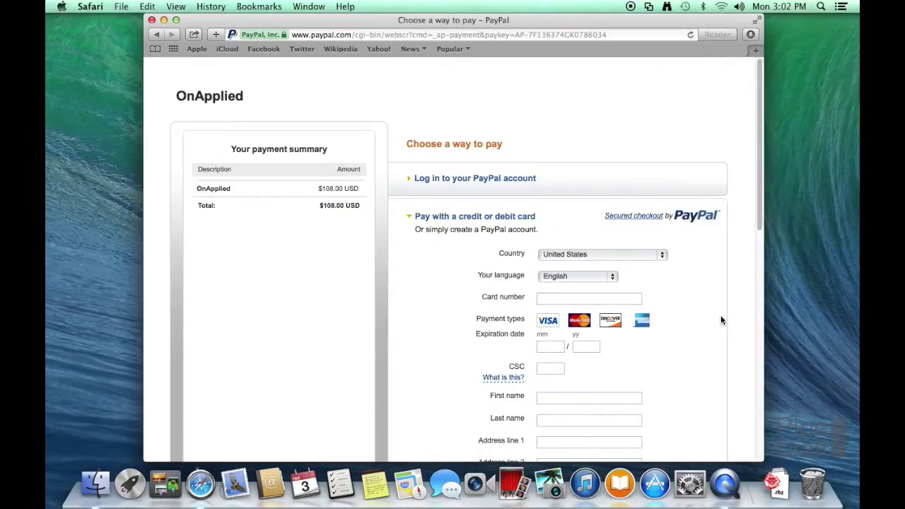
mouse_move(759, 215)
left_mouse_down()
mouse_move(743, 411)
mouse_move(749, 212)
left_mouse_up()
left_click(479, 181)
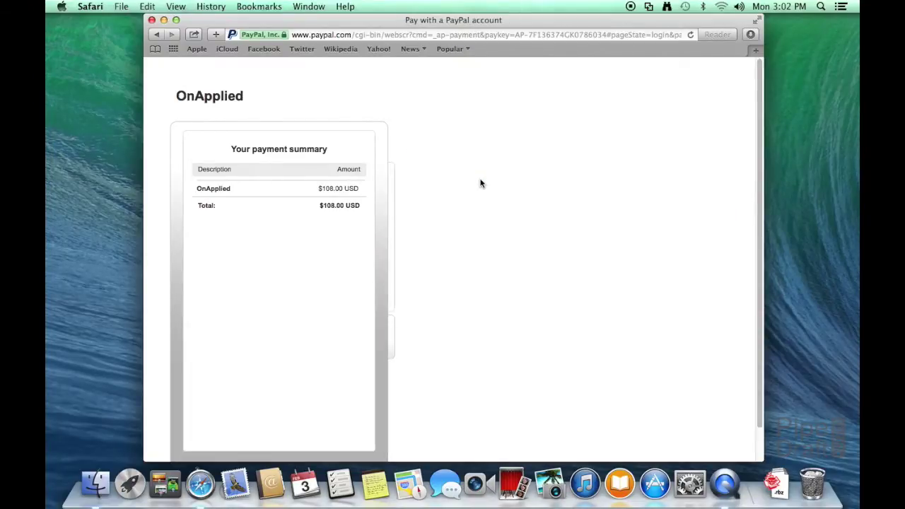
left_click(493, 220)
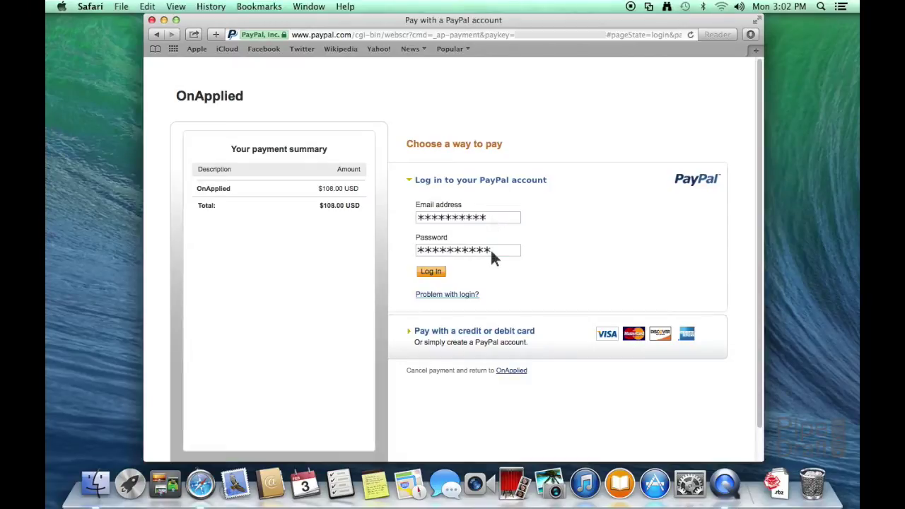
left_click(430, 272)
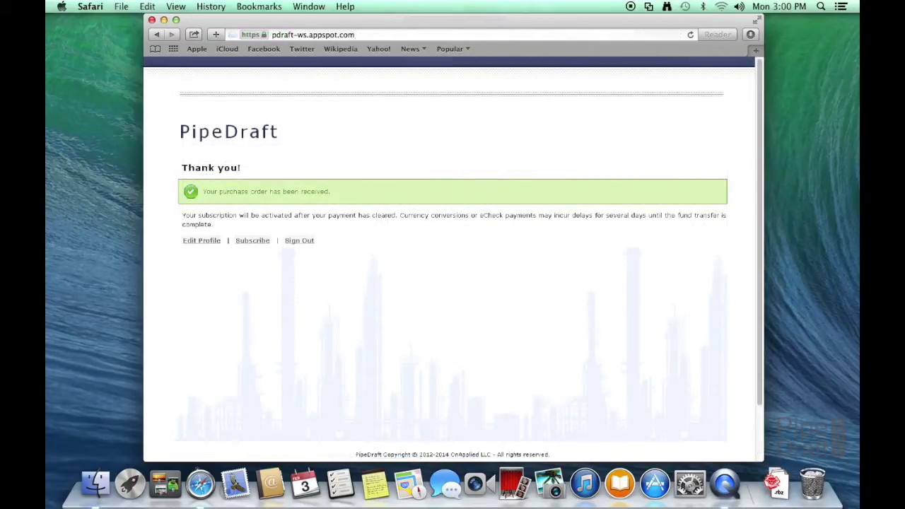
left_click(92, 9)
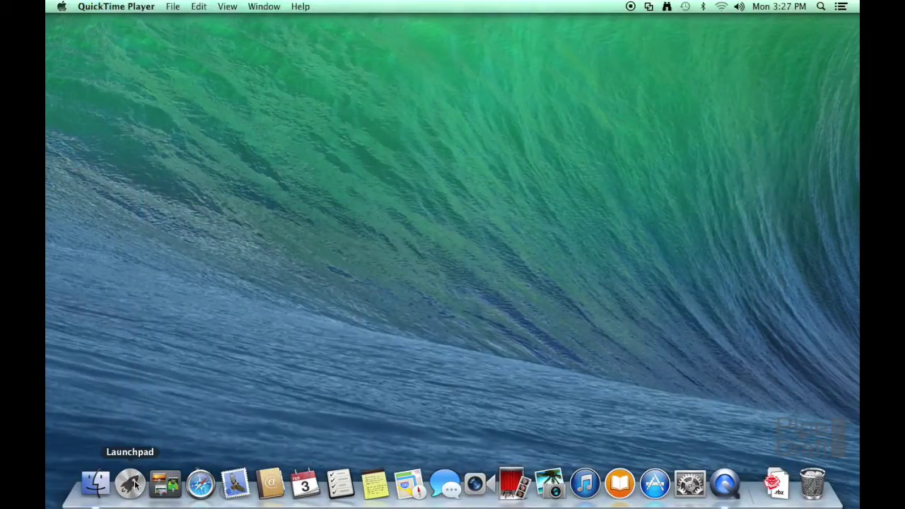
left_click(133, 484)
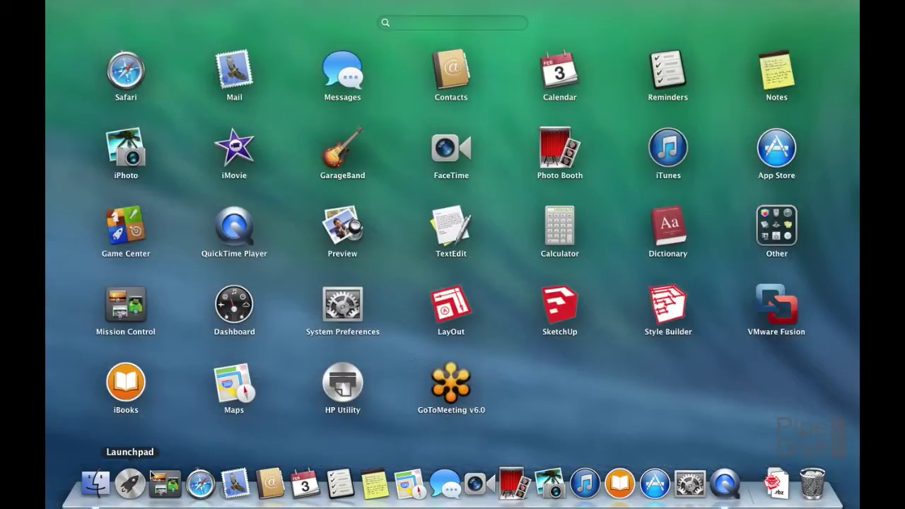
Start a new SketchUp Make model past the welcome screen and open Preferences
left_click(558, 309)
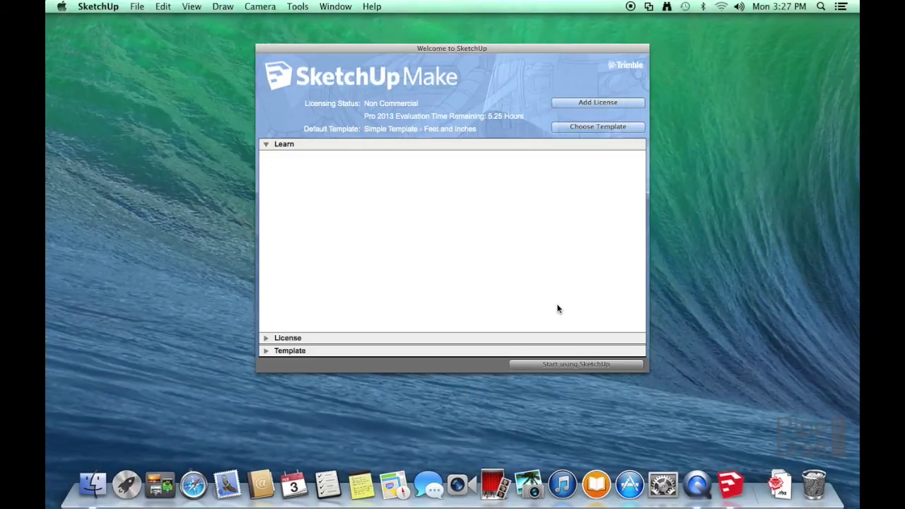
left_click(579, 365)
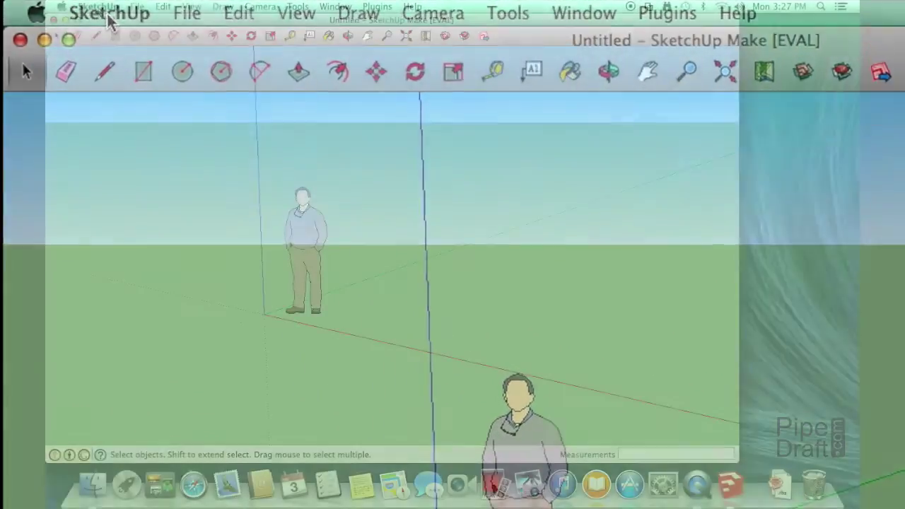
left_click(108, 14)
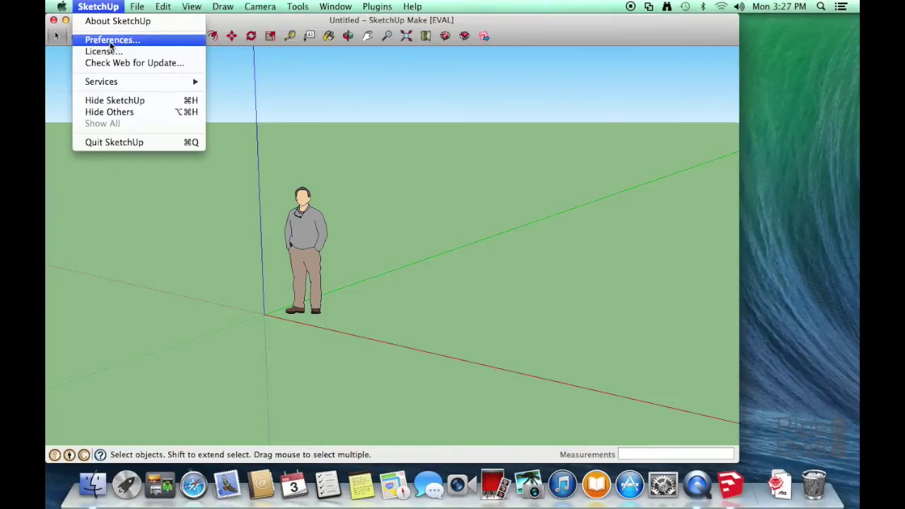
left_click(110, 41)
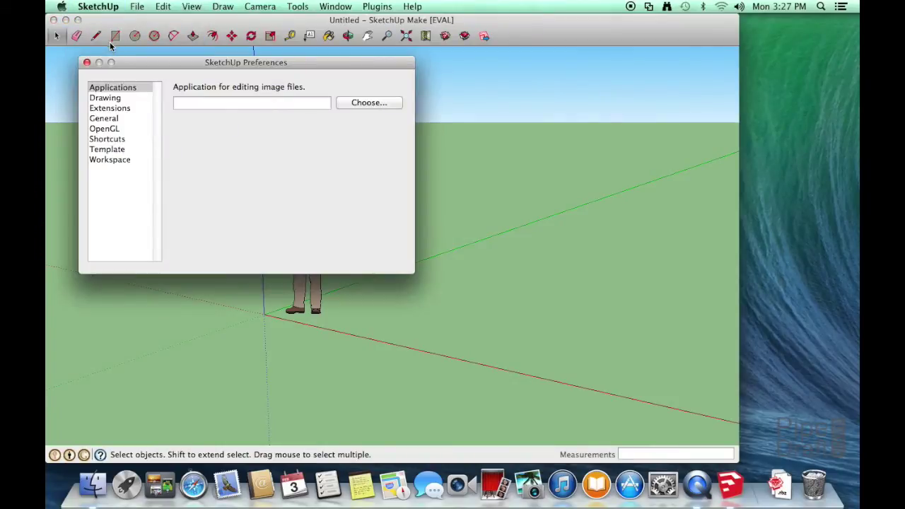
Install PipeDraft-1.2.48.rbz from Downloads as a trusted extension and view its details
left_click(121, 108)
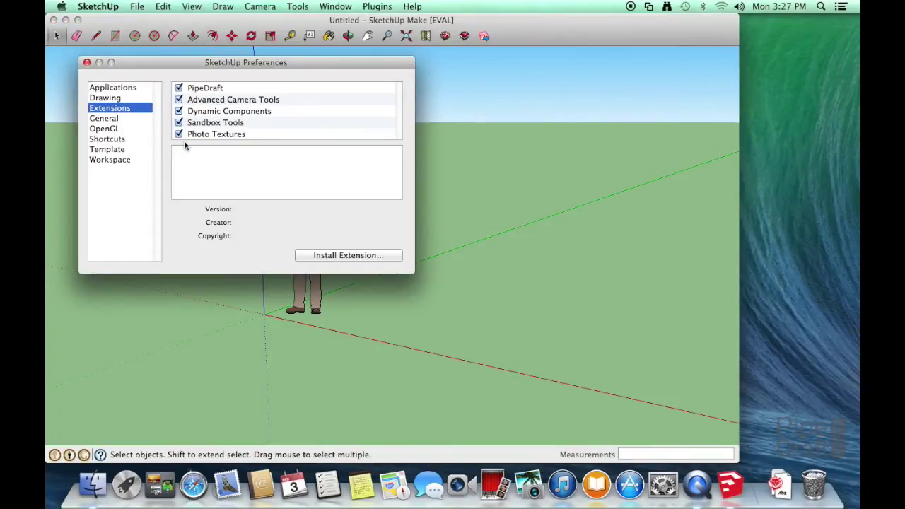
left_click(330, 256)
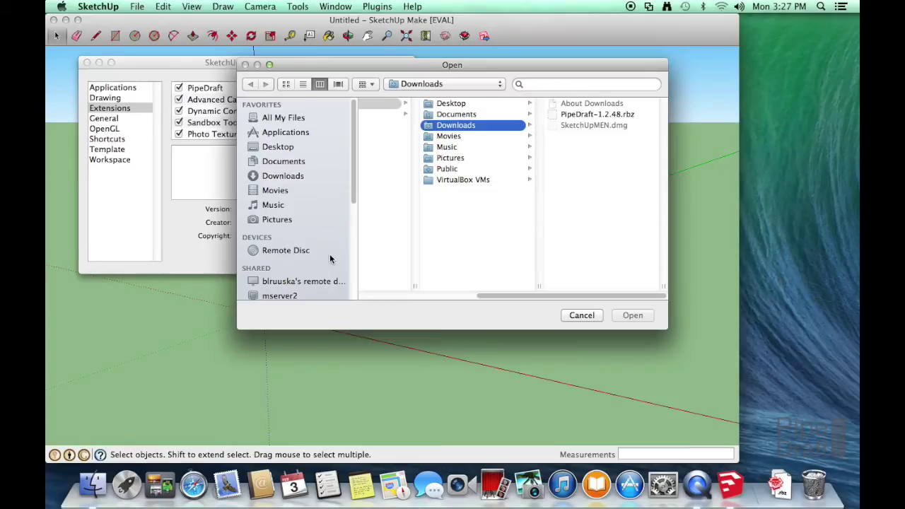
left_click(564, 119)
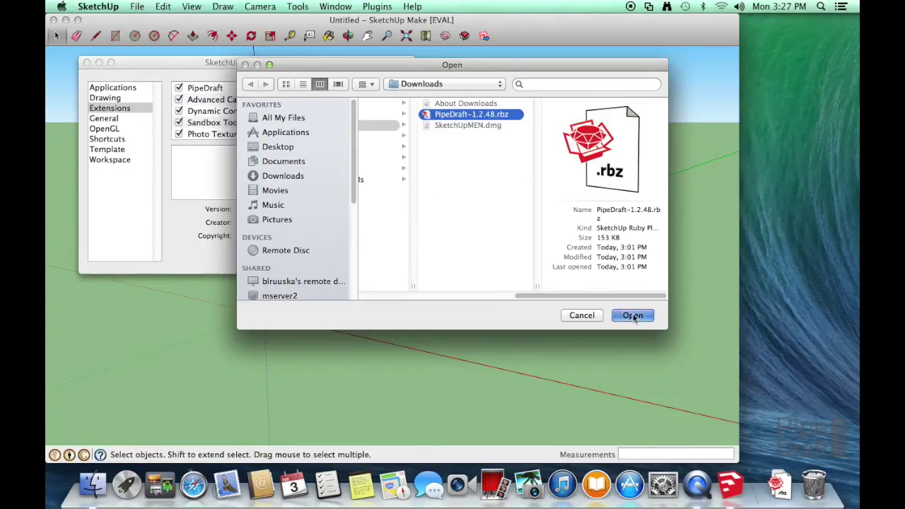
left_click(633, 315)
left_click(488, 193)
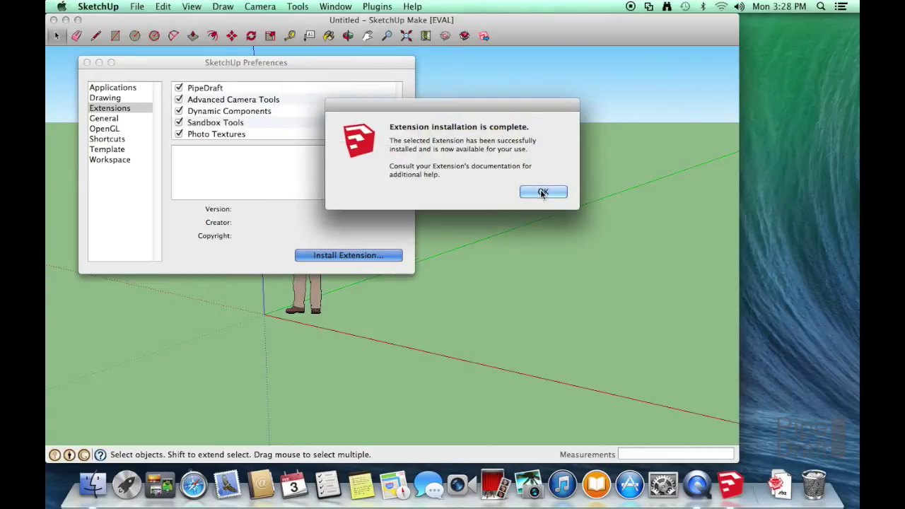
left_click(542, 193)
left_click(208, 88)
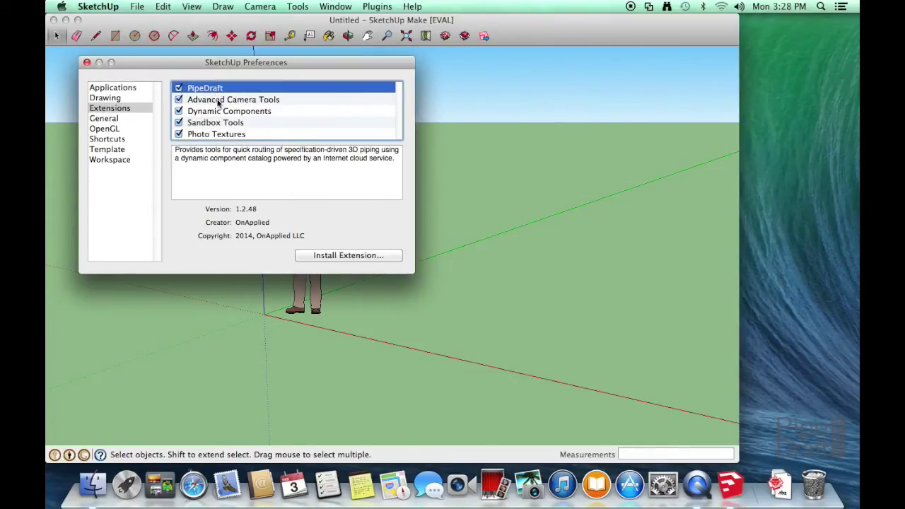
Close Preferences and open the PipeDraft palette from the Plugins menu
left_click(88, 64)
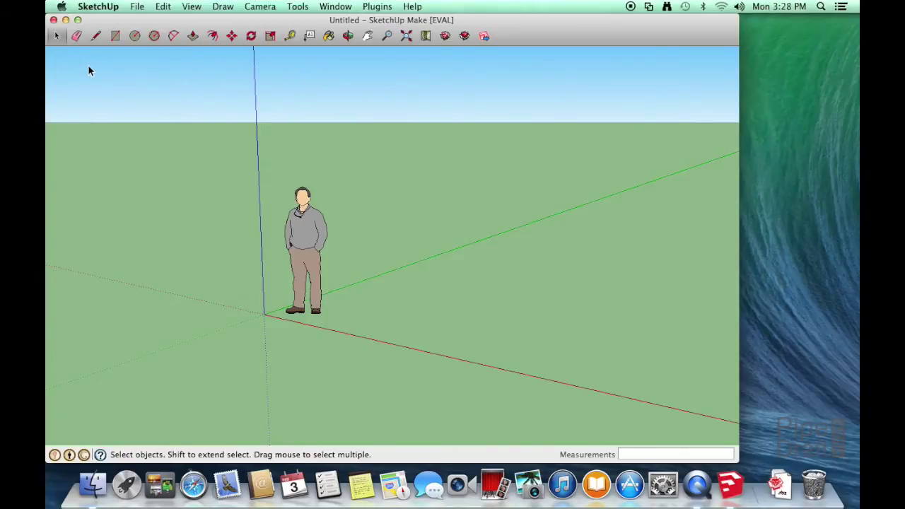
left_click(378, 9)
left_click(387, 22)
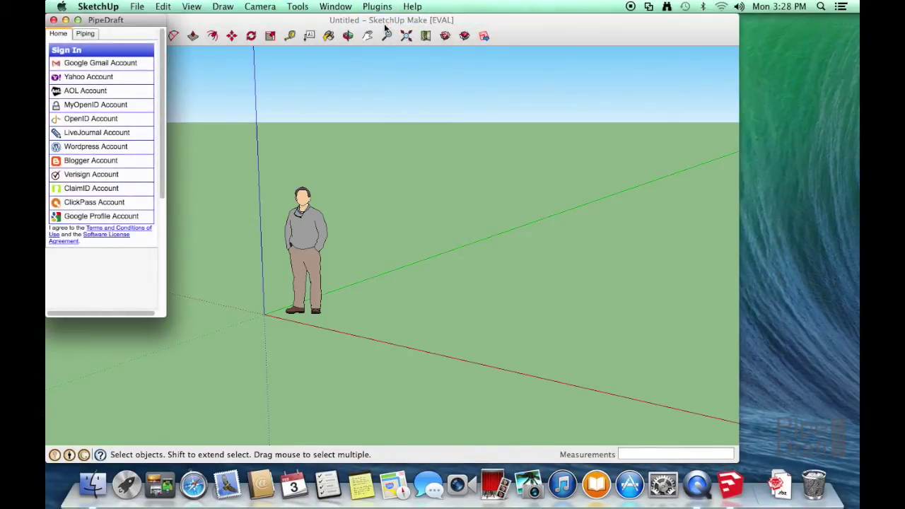
Sign in to PipeDraft with a Google account and load the pipe specifications
left_click(120, 65)
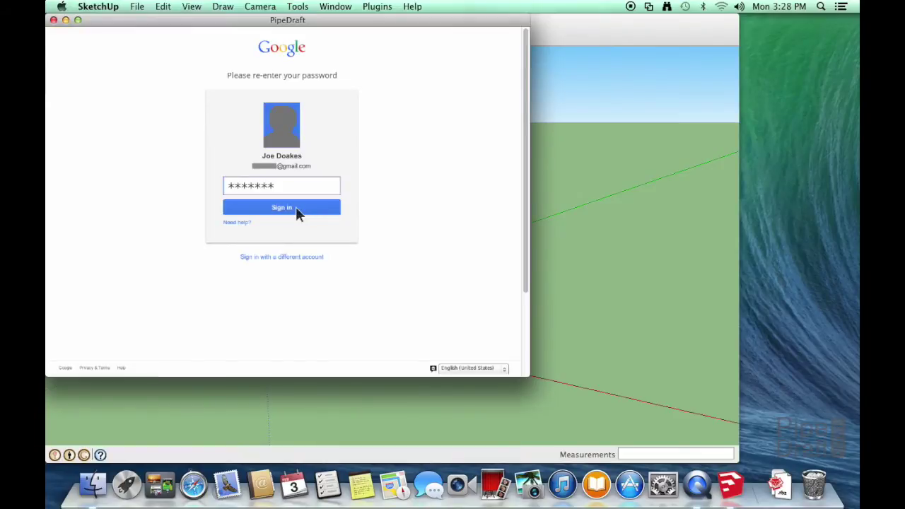
left_click(295, 207)
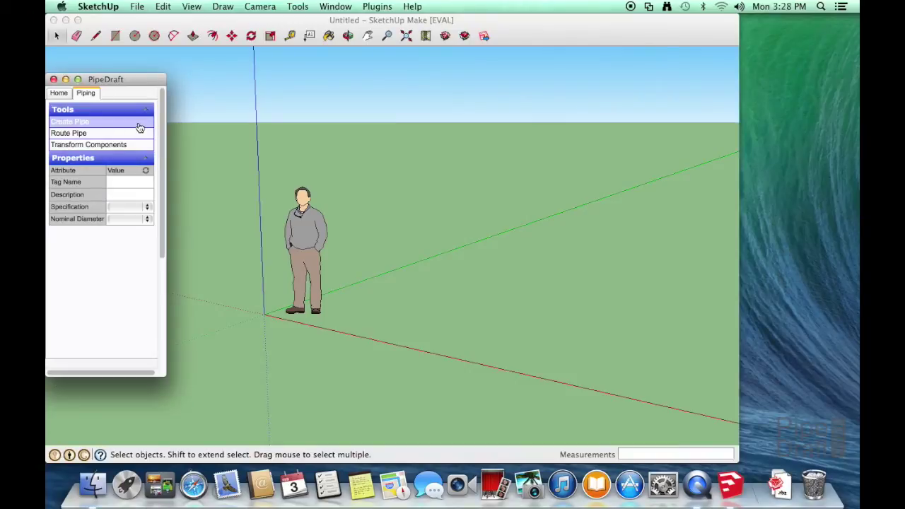
left_click(140, 123)
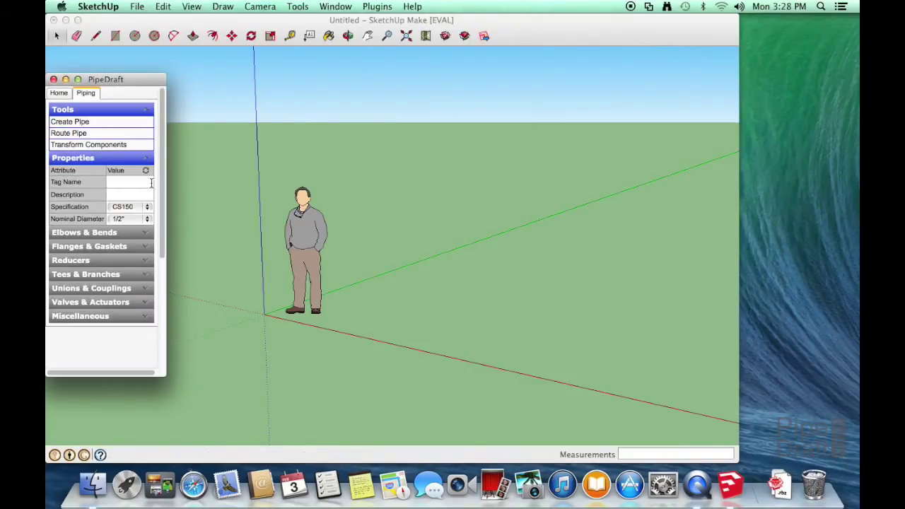
left_click(149, 207)
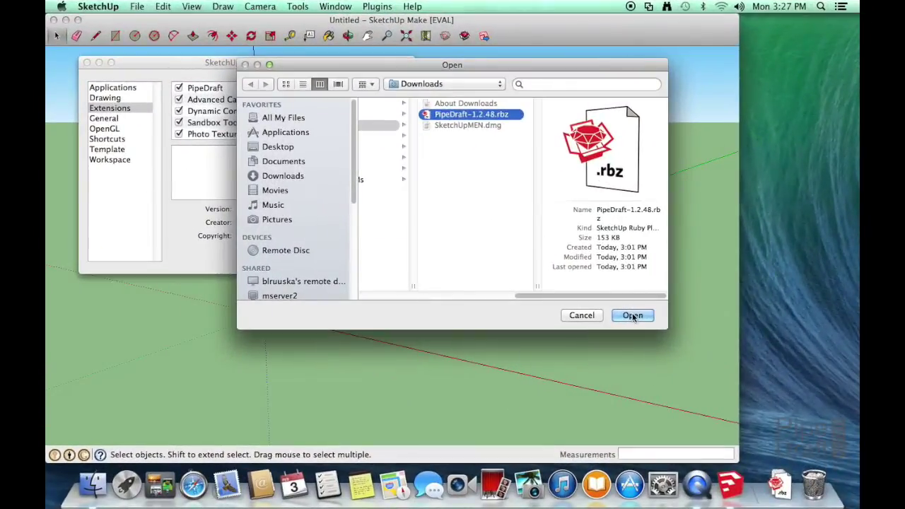
left_click(633, 316)
left_click(377, 6)
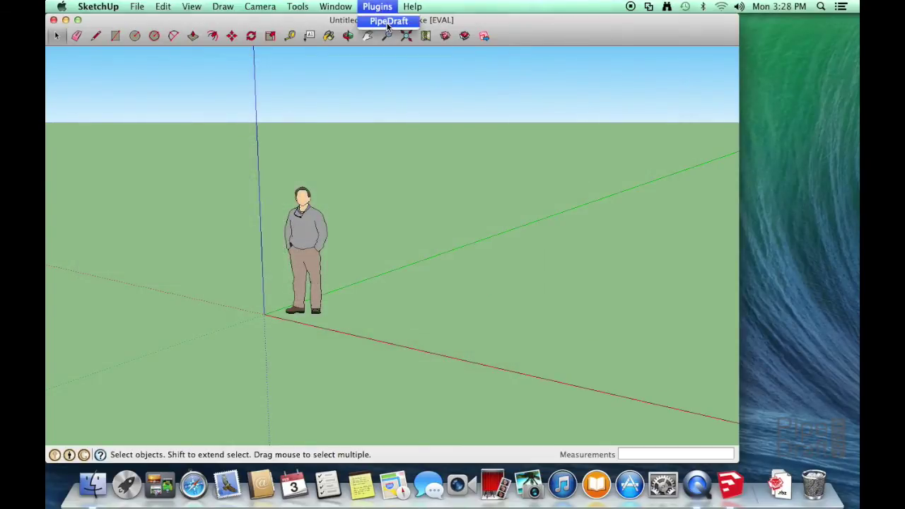